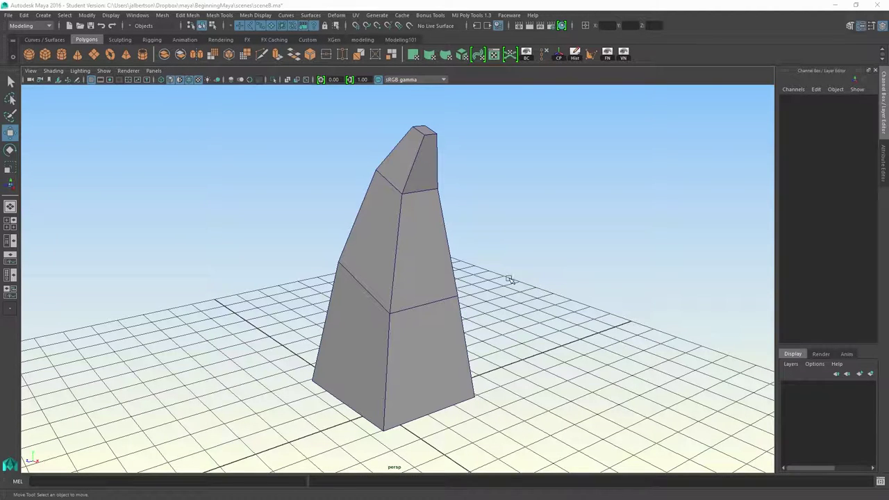
- Orbit and zoom the camera around the tapered spire to inspect it
mouse_move(512, 278)
left_mouse_down("alt")
mouse_move(470, 273)
mouse_move(566, 275)
mouse_move(493, 266)
mouse_move(506, 275)
left_mouse_up("alt")
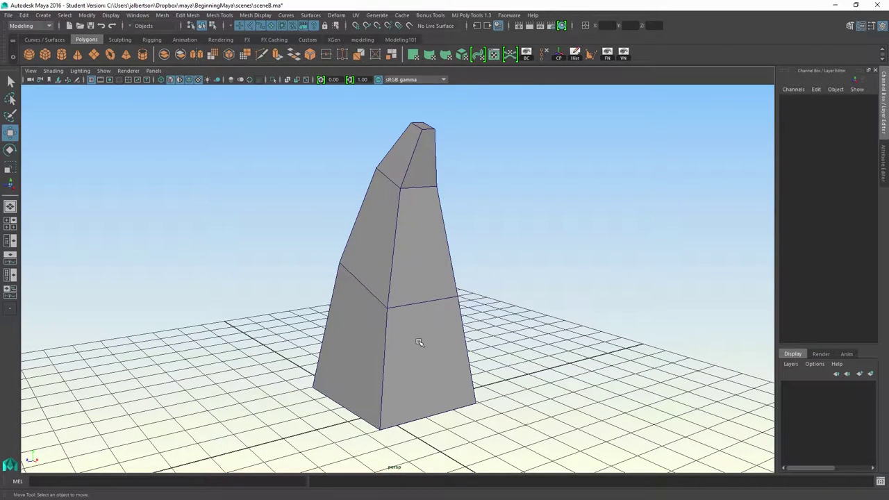
right_click_drag(448, 342, 452, 348, "alt")
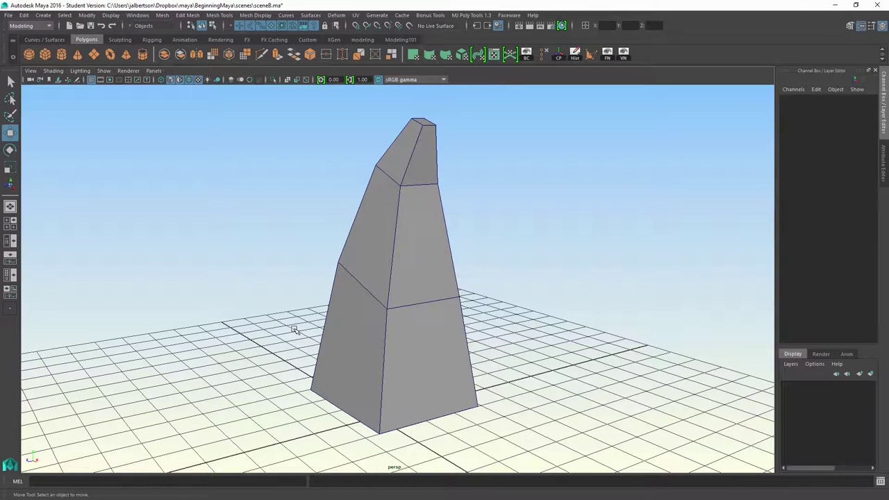
key("alt")
mouse_move(453, 337)
left_mouse_down("alt")
mouse_move(452, 324)
mouse_move(462, 324)
mouse_move(451, 336)
mouse_move(474, 341)
mouse_move(458, 336)
left_mouse_up("alt")
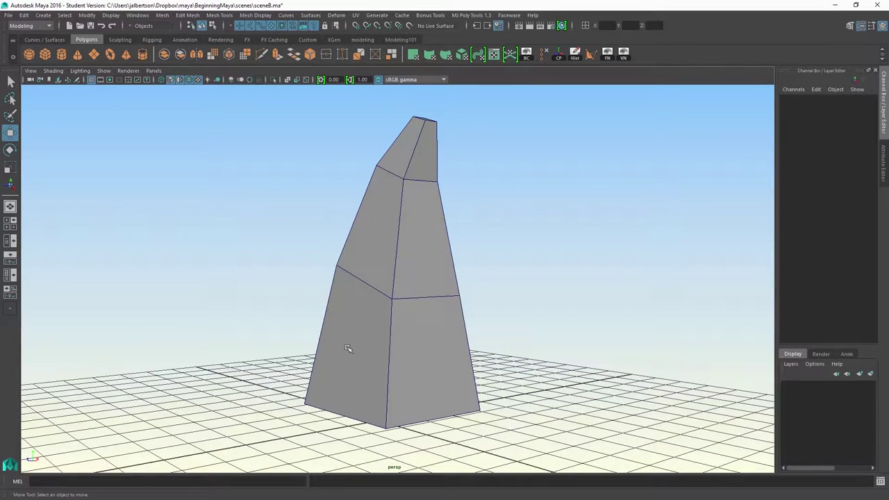
left_click_drag(357, 348, 219, 301, "alt")
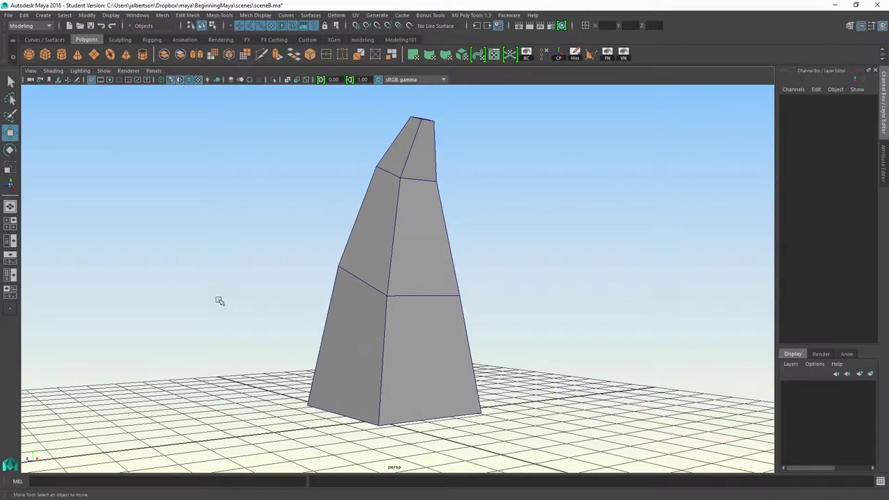
mouse_move(391, 351)
left_mouse_down("alt")
mouse_move(353, 346)
mouse_move(384, 347)
mouse_move(395, 357)
left_mouse_up("alt")
right_click_drag(397, 371, 453, 355, "alt")
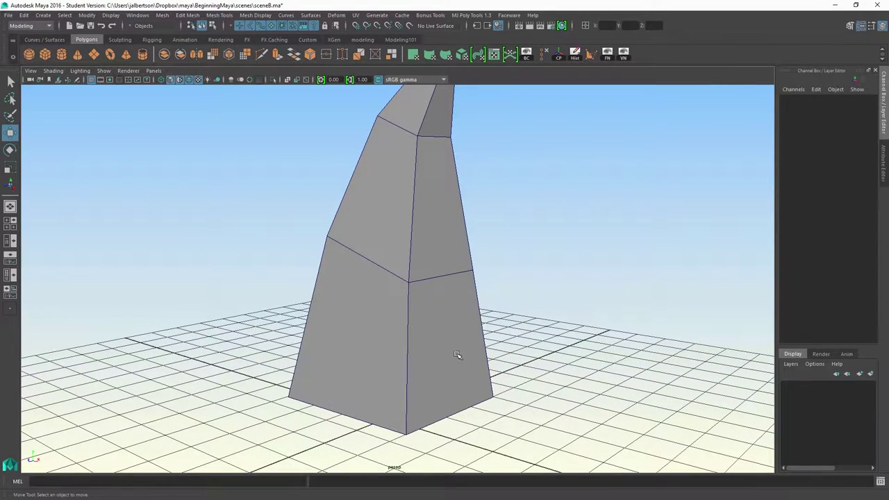
left_click_drag(458, 355, 432, 358, "alt")
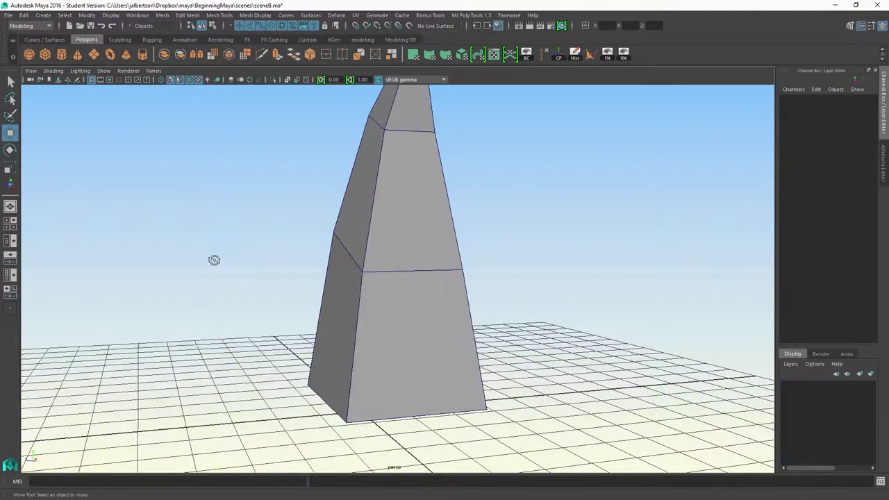
left_click_drag(214, 260, 200, 257, "alt")
mouse_move(206, 182)
left_mouse_down("alt")
mouse_move(280, 193)
mouse_move(215, 193)
mouse_move(245, 191)
mouse_move(221, 186)
left_mouse_up("alt")
left_click_drag(309, 322, 334, 346, "alt")
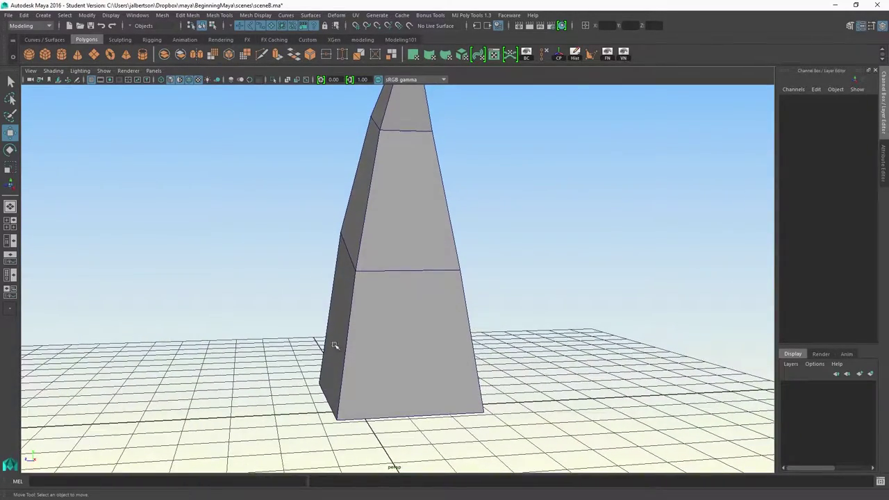
left_click_drag(300, 396, 308, 339, "alt")
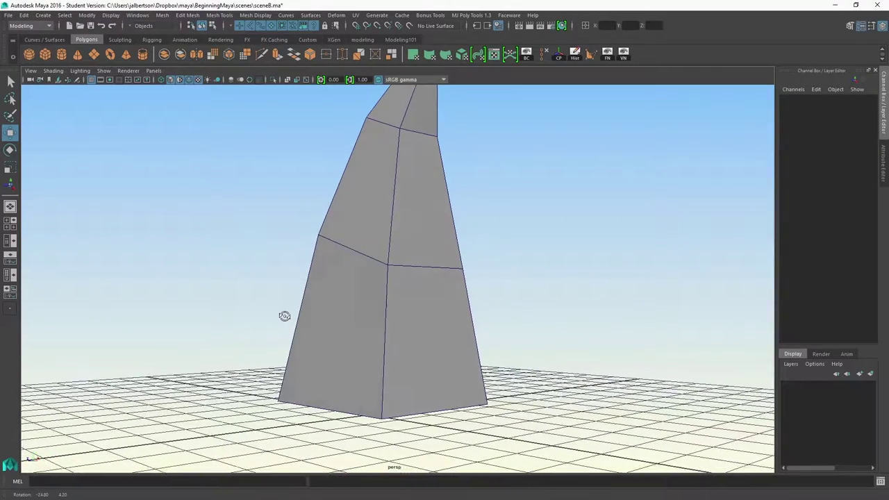
left_click_drag(280, 308, 254, 310, "alt")
- Preview the spire in wireframe, return to shaded, and turn off Wireframe on Shaded
key("4")
left_click_drag(183, 310, 281, 312, "alt")
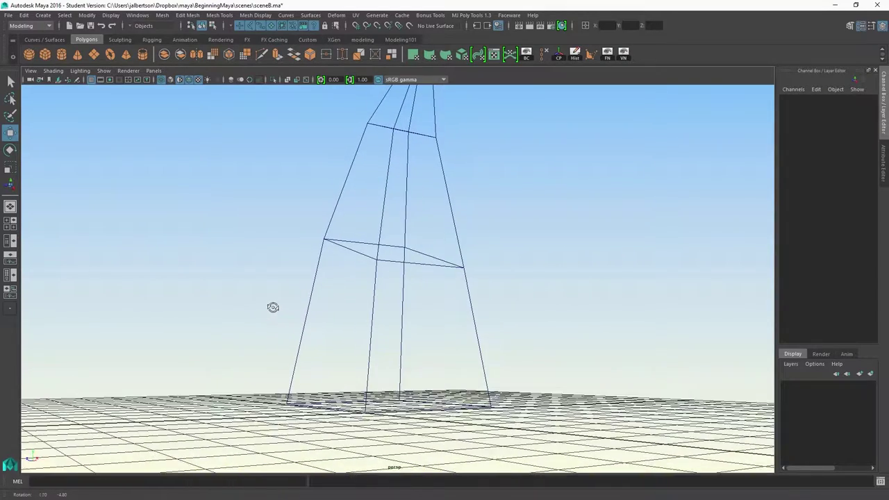
key("5")
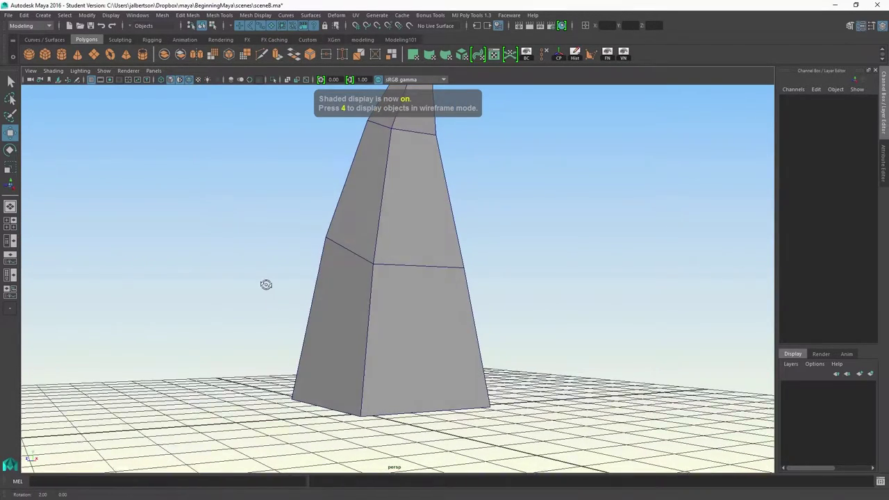
left_click(62, 73)
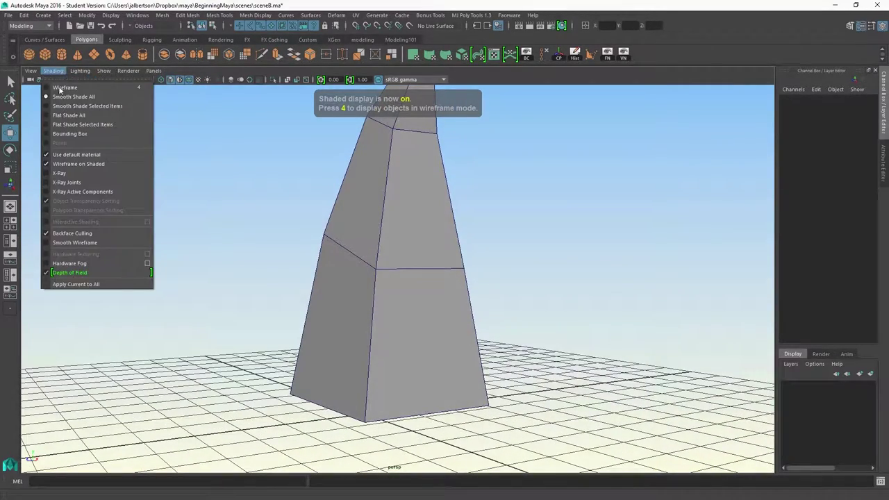
left_click(78, 164)
- Bring the camera close to the spire and select the mesh pCube1
left_click_drag(659, 265, 510, 235, "alt")
right_click_drag(510, 234, 507, 232, "alt")
middle_click_drag(507, 231, 514, 331, "alt")
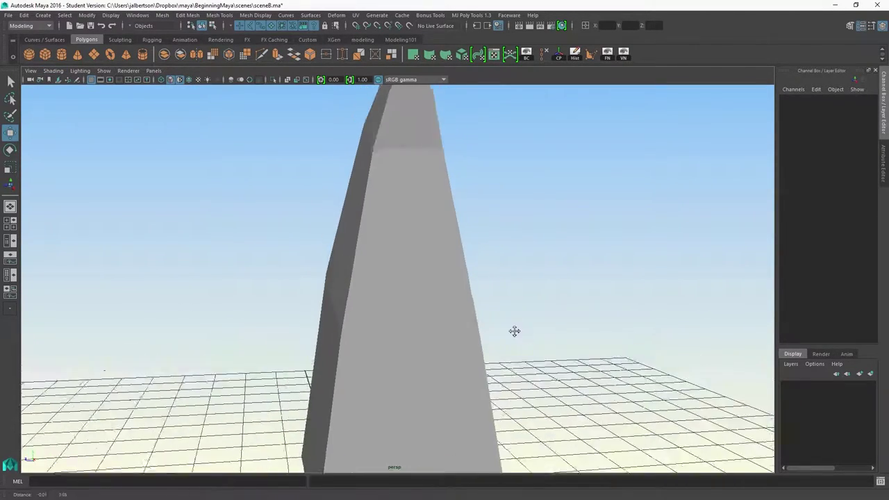
left_click_drag(514, 331, 533, 215, "alt")
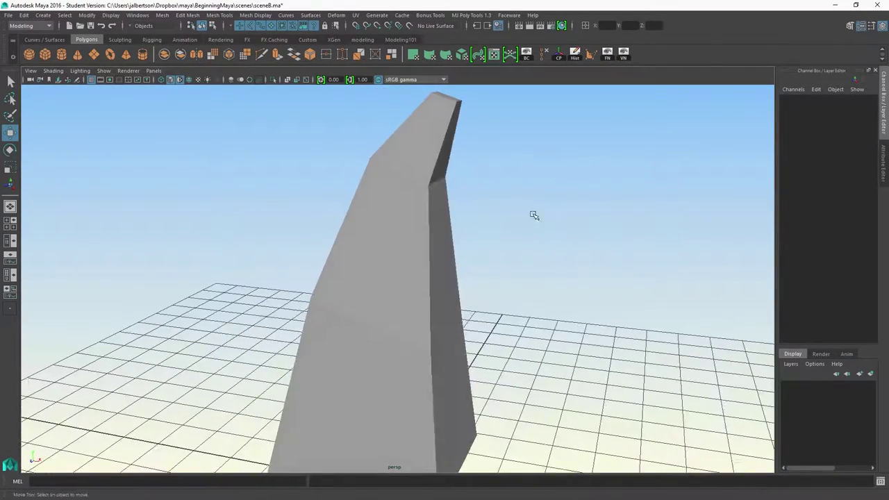
left_click_drag(509, 265, 486, 201, "alt")
left_click(488, 236)
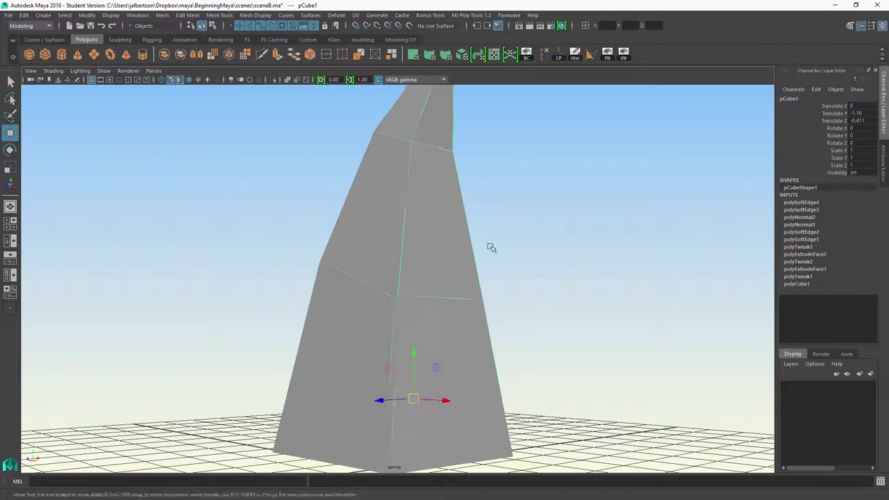
left_click(545, 205)
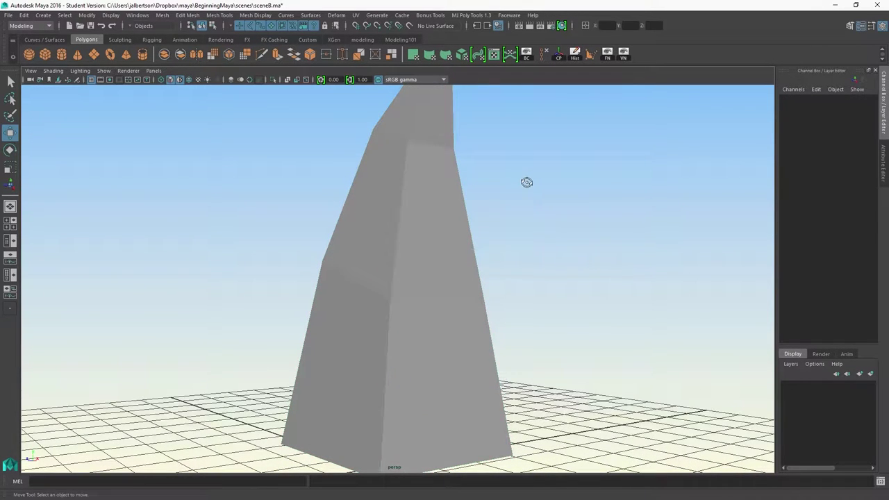
left_click_drag(526, 182, 525, 187, "alt")
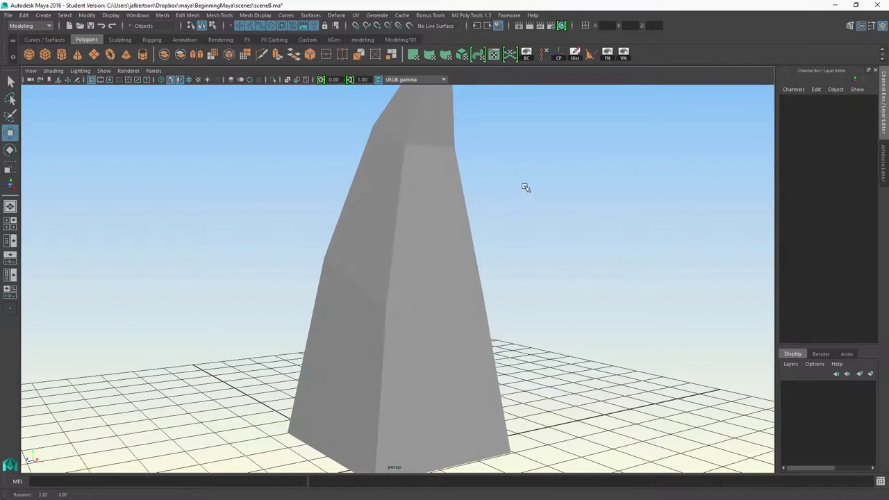
left_click(348, 165)
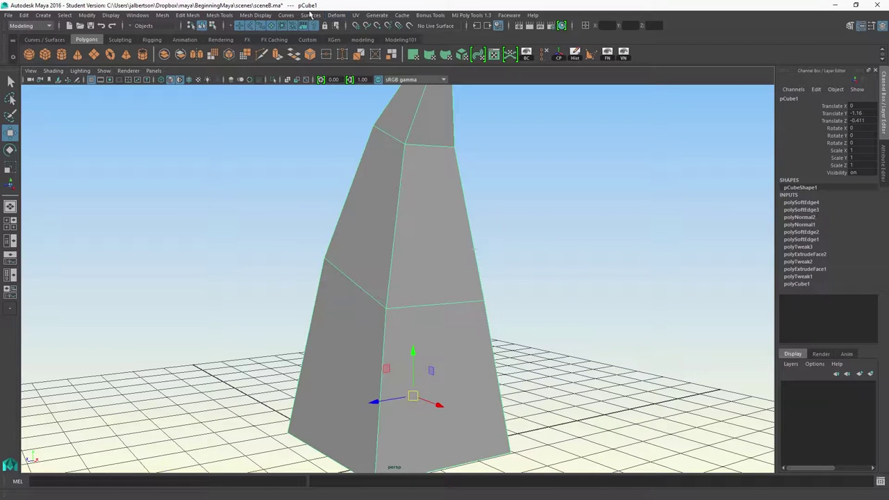
- Tear off the Mesh Display menu beside the viewport and set the spire's normals to Face
left_click(255, 15)
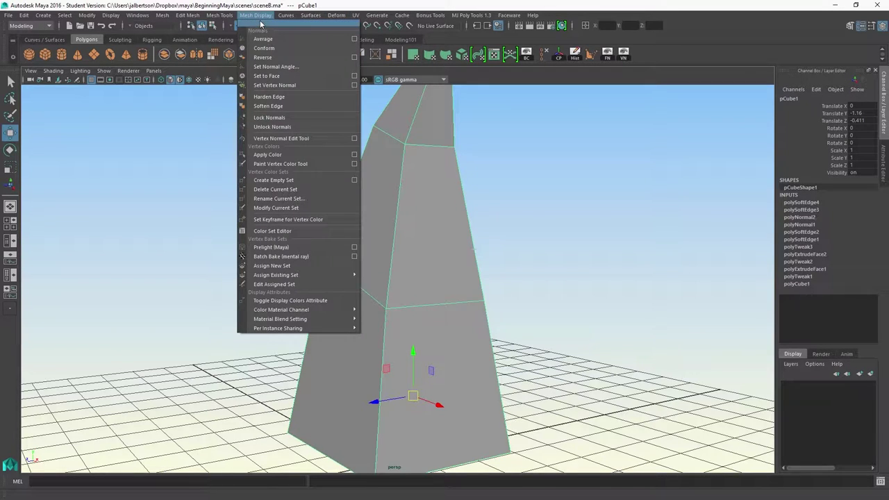
left_click(261, 23)
left_click_drag(273, 14, 194, 131)
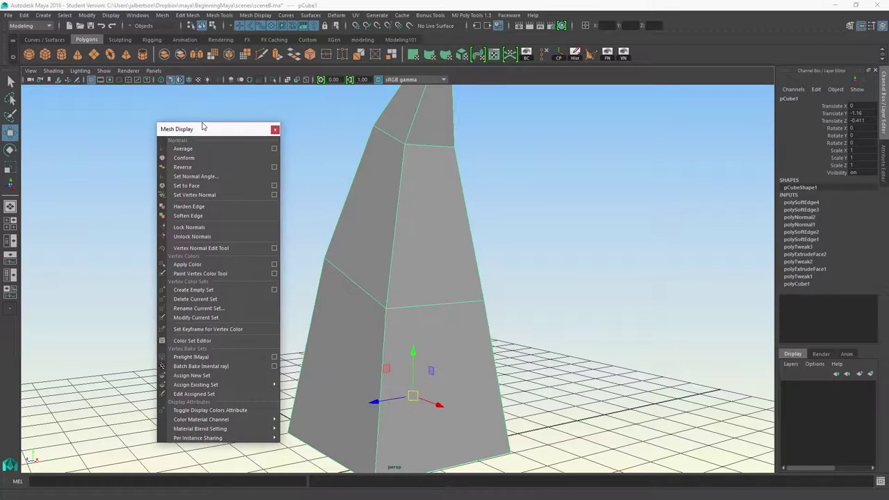
left_click(216, 186)
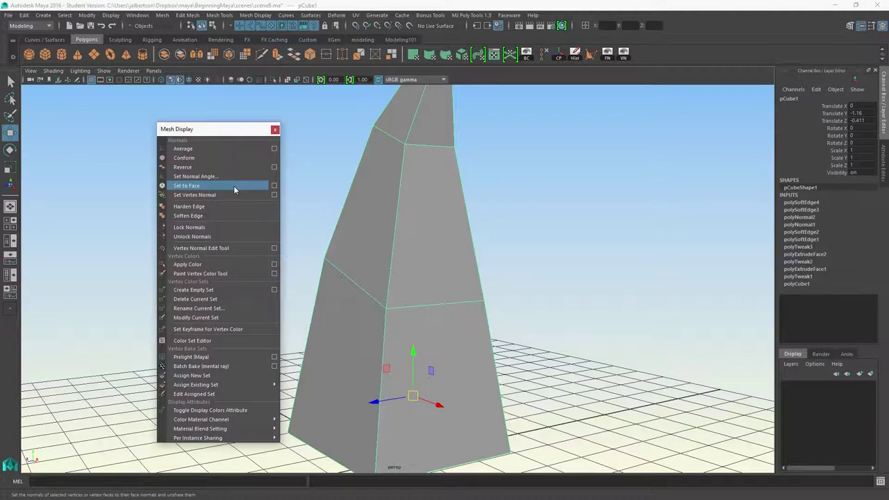
- Open Set Normal Angle and apply a 30-degree normal angle to the spire
left_click(197, 176)
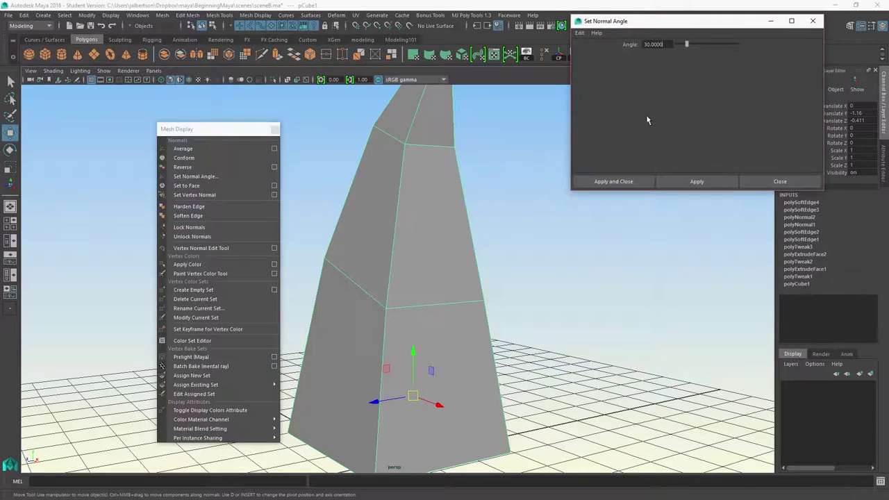
left_click_drag(693, 22, 590, 186)
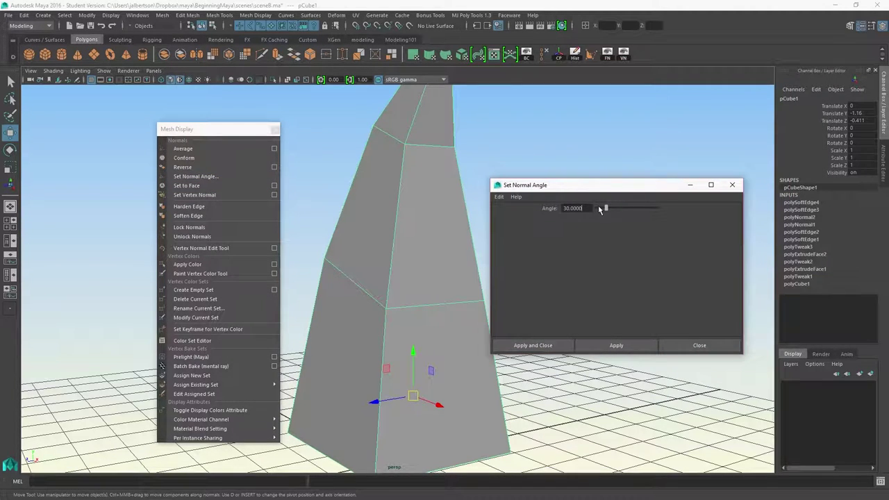
left_click(609, 348)
left_click(512, 163)
left_click_drag(512, 163, 576, 149, "alt")
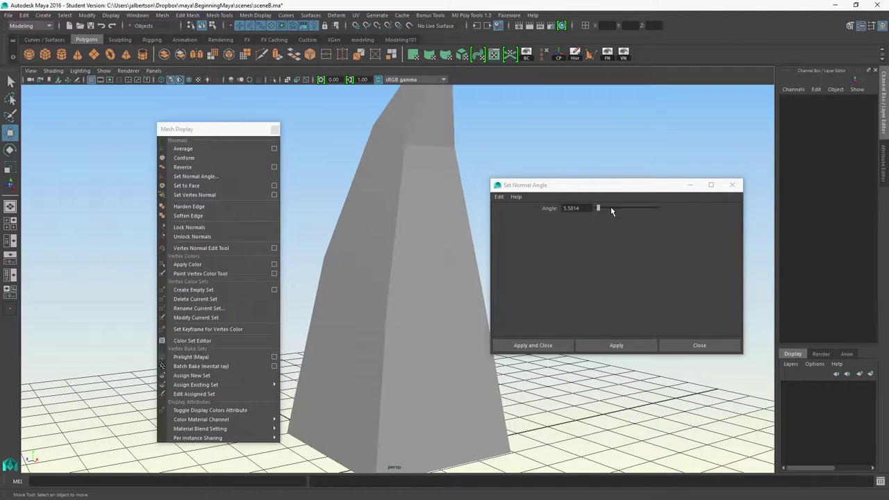
- Apply normal angles of 0 and then 11.16, deselecting to compare the shading
left_click(459, 152)
left_click_drag(598, 208, 581, 212)
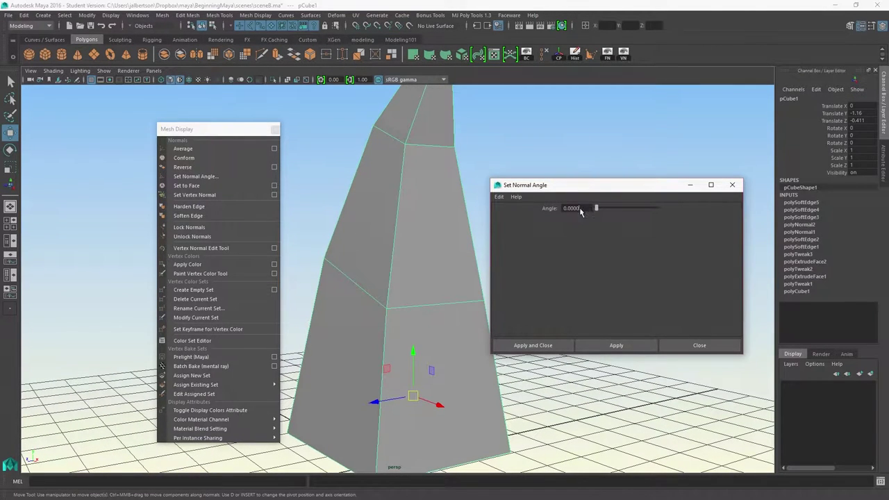
left_click(620, 352)
left_click(566, 148)
left_click_drag(566, 149, 420, 182, "alt")
left_click(421, 182)
left_click_drag(596, 208, 605, 209)
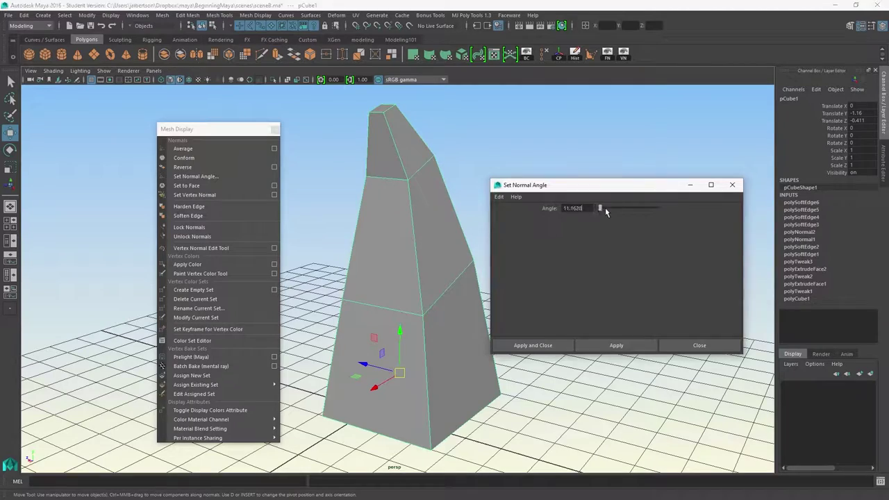
left_click(616, 345)
mouse_move(410, 222)
left_mouse_down("alt")
mouse_move(379, 184)
mouse_move(316, 191)
mouse_move(367, 178)
mouse_move(478, 183)
mouse_move(474, 176)
mouse_move(452, 182)
mouse_move(457, 186)
mouse_move(353, 195)
left_mouse_up("alt")
left_click(338, 188)
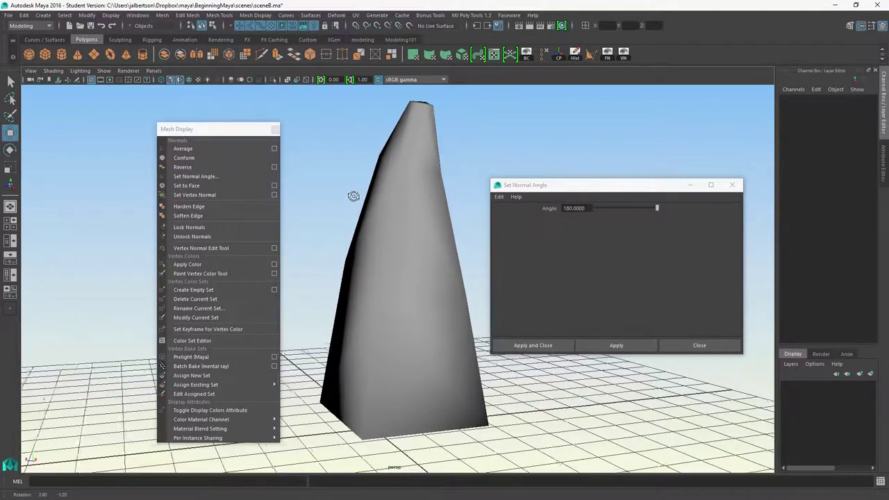
- Inspect the spire's shading from closer angles and reselect it
left_click(425, 229)
mouse_move(425, 229)
left_mouse_down("alt")
mouse_move(431, 224)
mouse_move(427, 237)
left_mouse_up("alt")
left_click(470, 194)
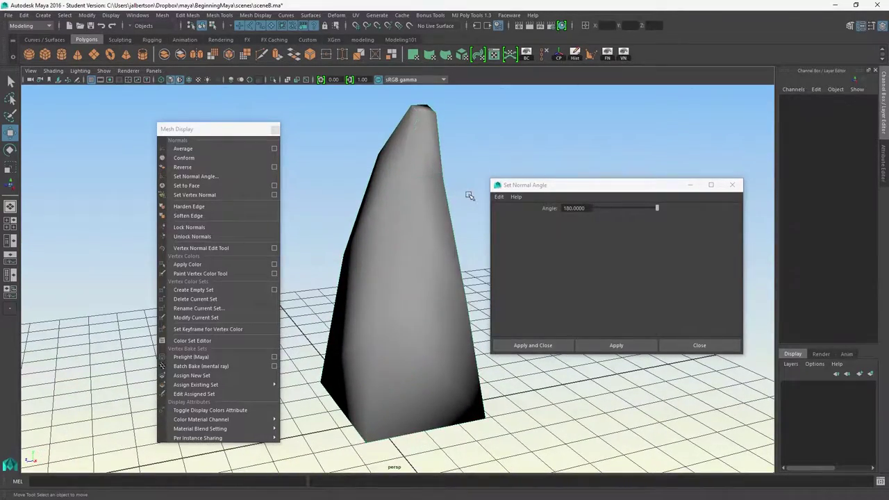
left_click_drag(470, 194, 357, 216, "alt")
right_click_drag(331, 219, 525, 259, "alt")
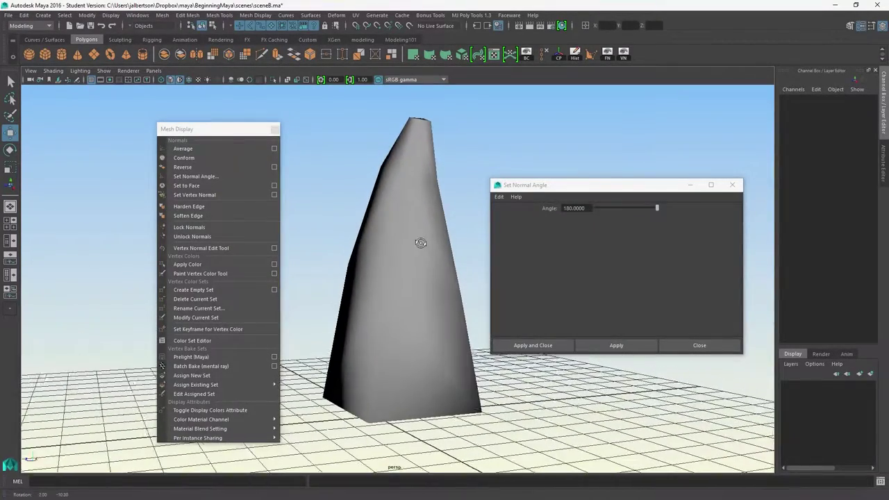
left_click(424, 236)
left_click_drag(424, 236, 400, 234, "alt")
- Lower the normal angle from 180 to 66.9767 and apply it to the spire
left_click_drag(657, 208, 655, 208)
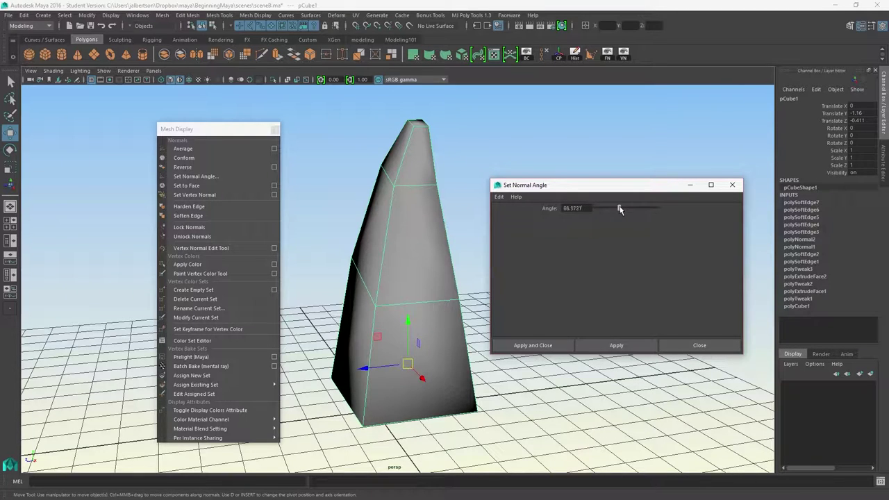
left_click(620, 350)
left_click_drag(431, 234, 417, 225, "alt")
right_click_drag(410, 222, 417, 221)
left_click(472, 163)
left_click_drag(472, 162, 380, 163, "alt")
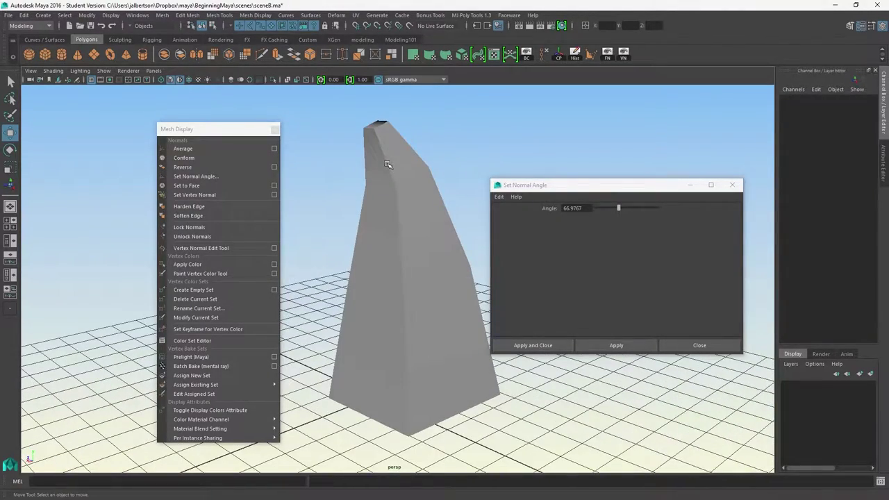
right_click_drag(403, 201, 397, 174)
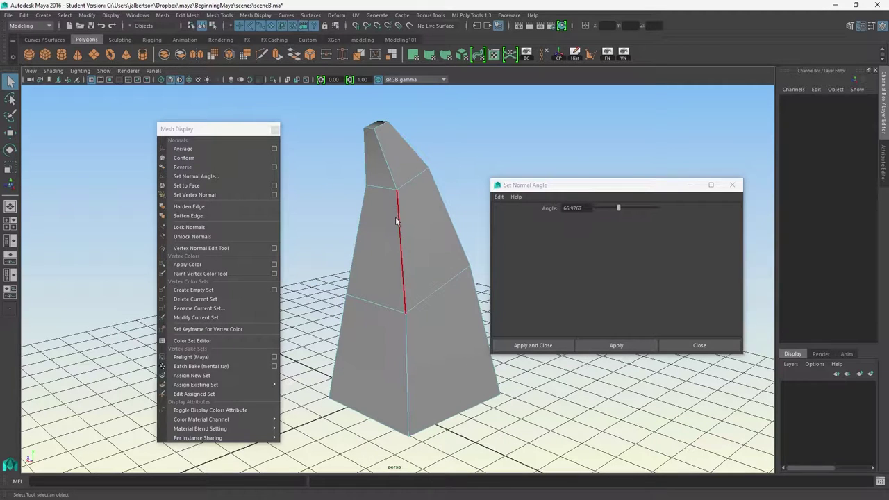
- Select a vertical edge of the spire and harden the selected edges
left_click(446, 225)
left_click_drag(446, 226, 357, 232, "alt")
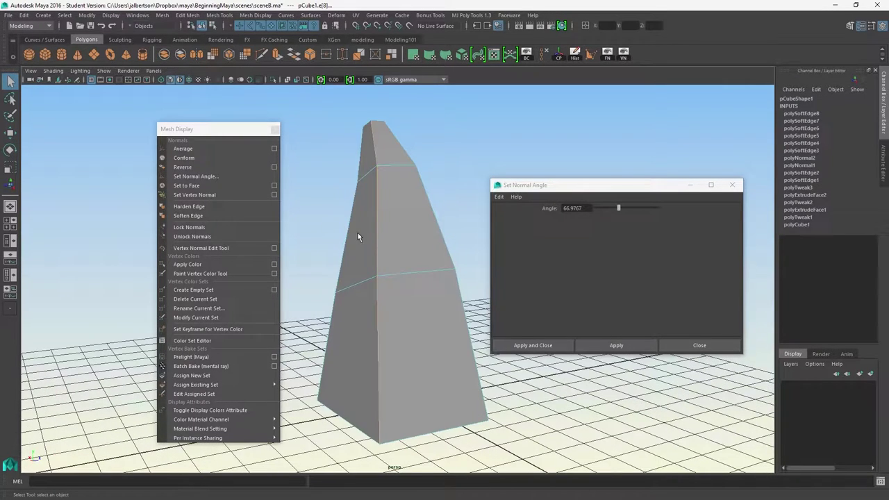
left_click_drag(424, 229, 390, 257, "alt")
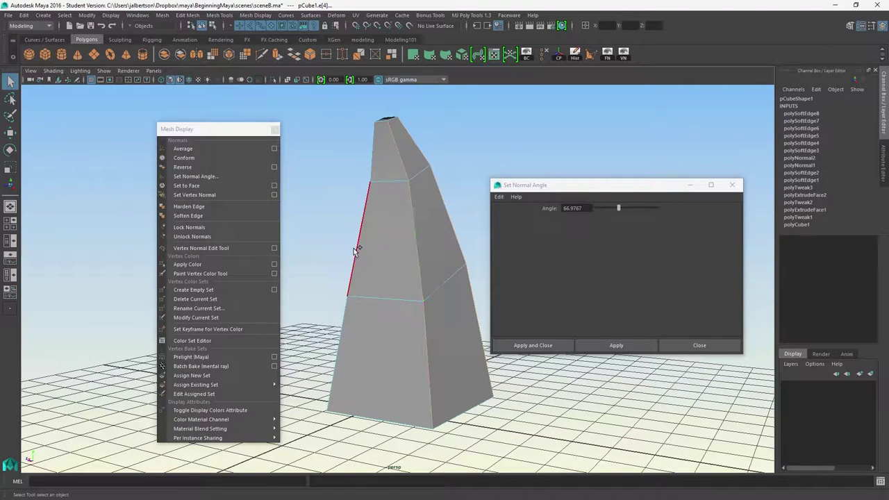
left_click(202, 210)
- Soften the selected edges twice so the spire shades smoothly across them
left_click_drag(347, 234, 457, 237, "alt")
left_click(217, 215)
left_click(220, 214)
mouse_move(375, 240)
left_mouse_down("alt")
mouse_move(407, 252)
mouse_move(354, 227)
left_mouse_up("alt")
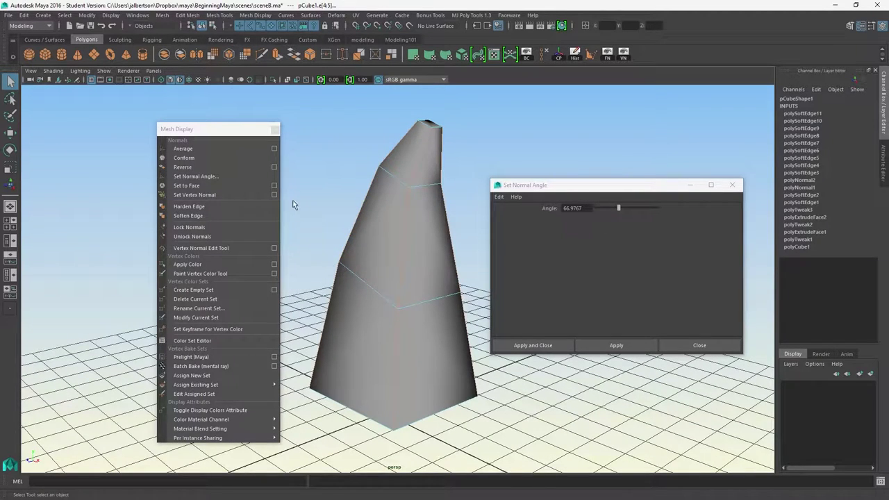
left_click_drag(391, 258, 361, 243, "alt")
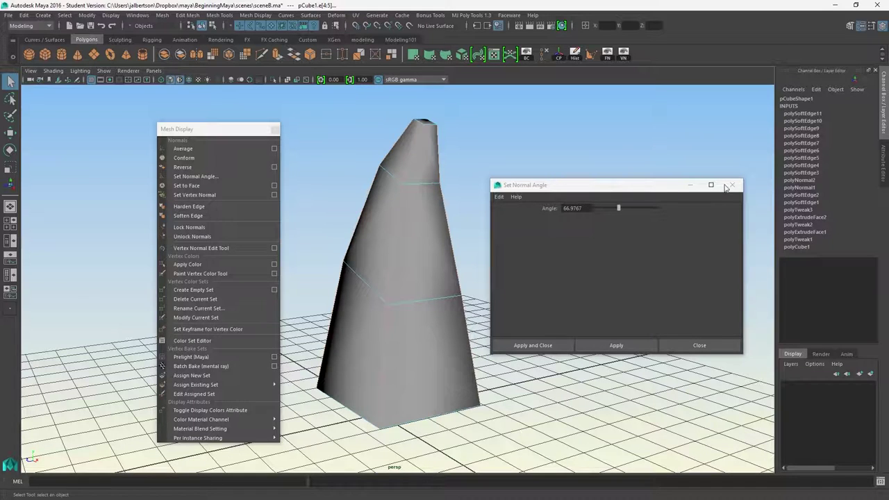
- Close the Set Normal Angle window and set pCube1's normals back to Face
left_click(732, 185)
left_click(403, 229)
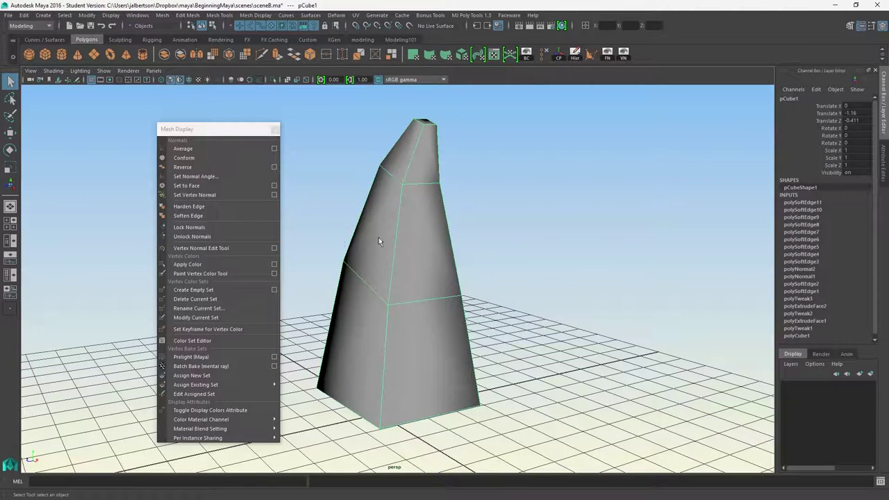
left_click(198, 186)
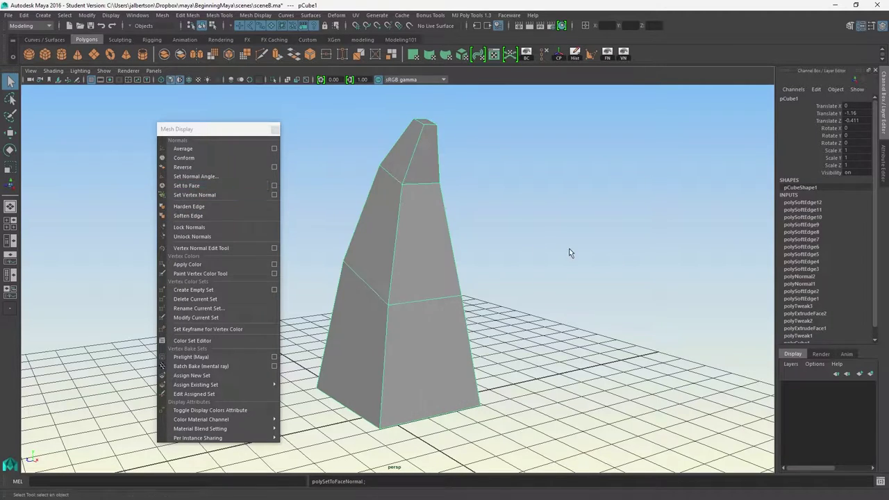
left_click(571, 254)
left_click_drag(584, 274, 621, 259, "alt")
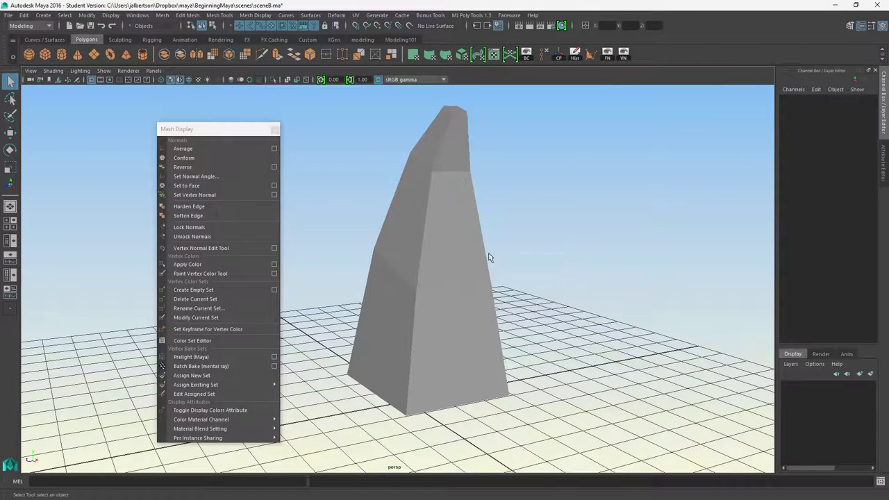
left_click(439, 249)
left_click_drag(425, 205, 542, 350, "alt")
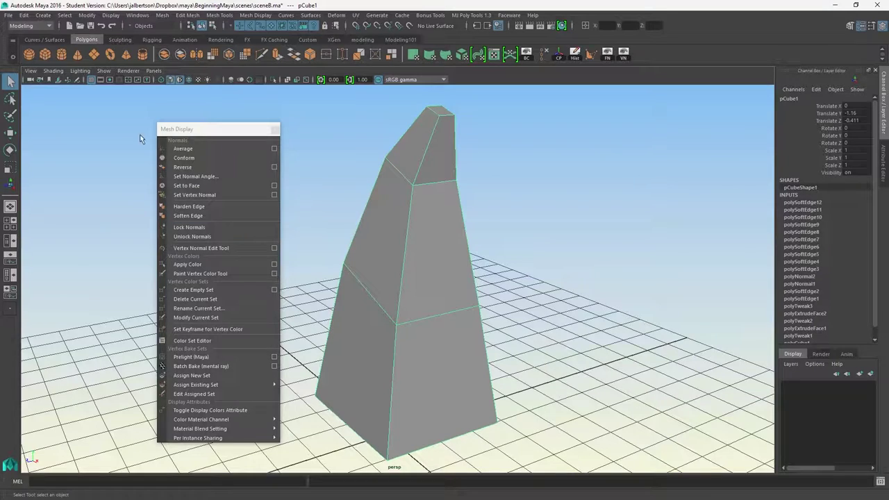
- Turn on face normal display for the spire
left_click(111, 15)
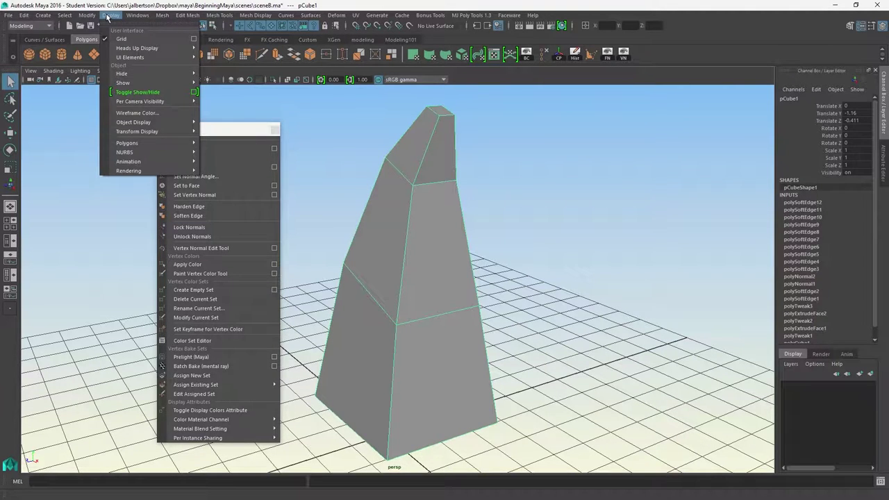
mouse_move(142, 144)
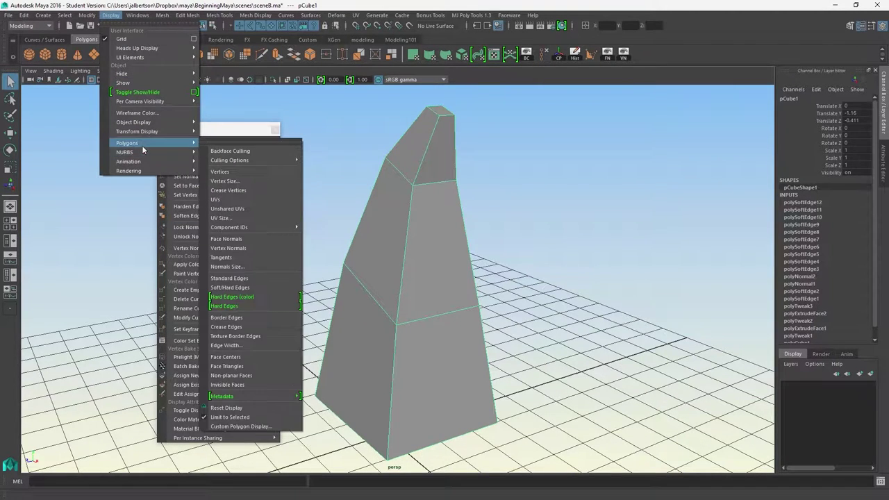
left_click(232, 238)
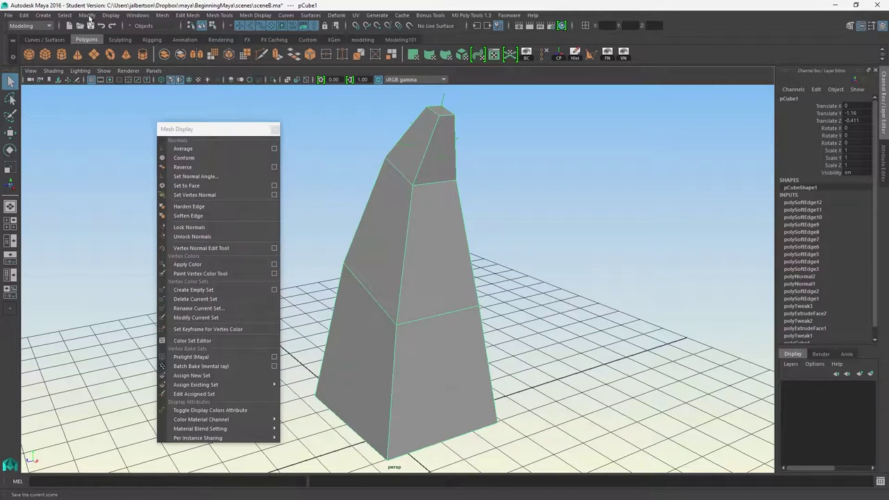
- Set the Normals Size to 1.09 and frame the spire in the view
left_click(105, 15)
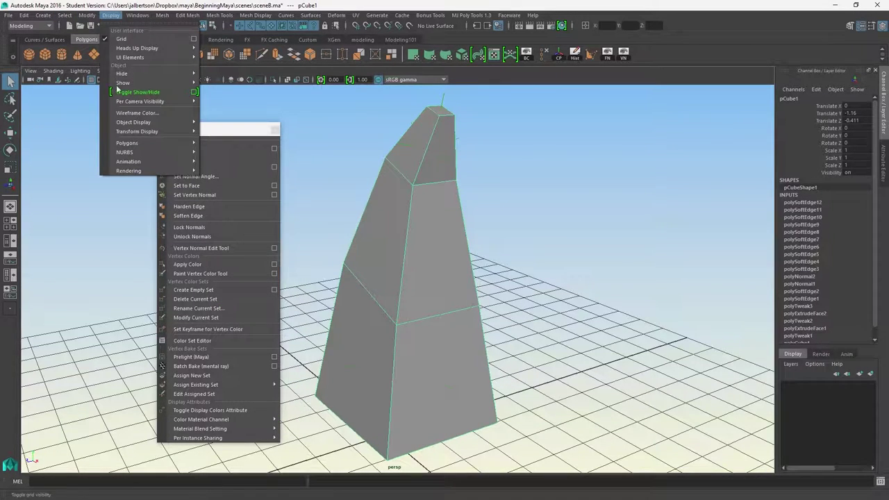
mouse_move(141, 124)
mouse_move(129, 146)
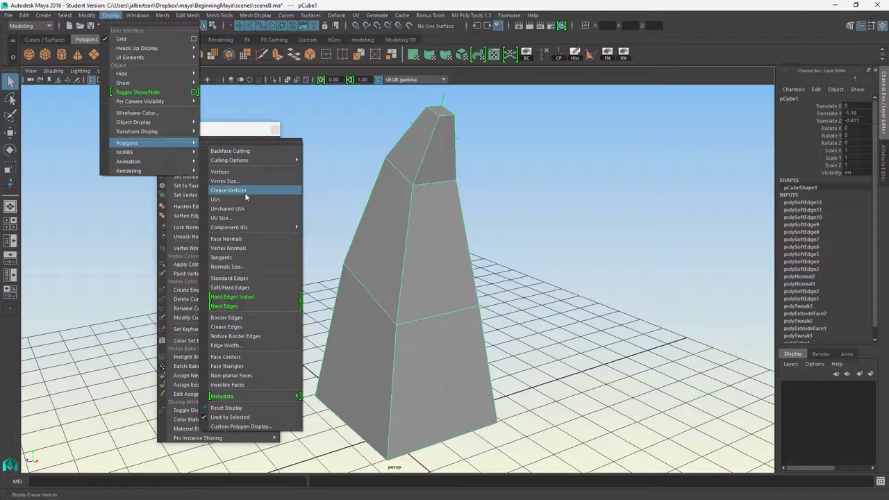
left_click(260, 268)
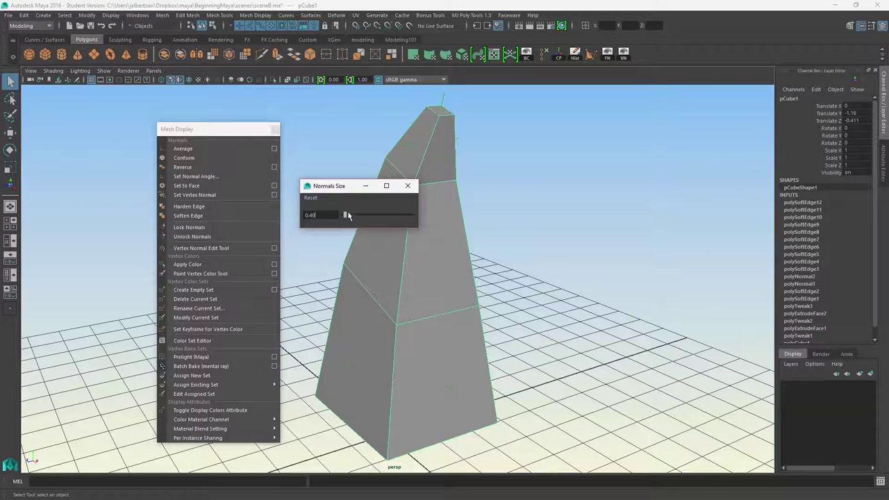
left_click_drag(328, 186, 550, 185)
left_click_drag(417, 208, 446, 215, "alt")
left_click_drag(581, 216, 575, 217)
left_click_drag(534, 260, 421, 258, "alt")
- Switch to face components and reverse the spire's face normals
left_click_drag(508, 241, 382, 204, "alt")
right_click_drag(383, 202, 414, 188)
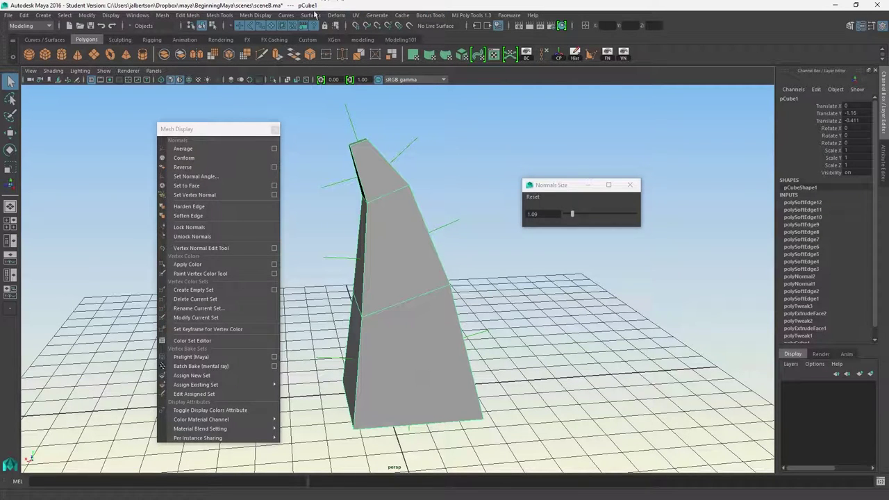
left_click_drag(213, 128, 210, 95)
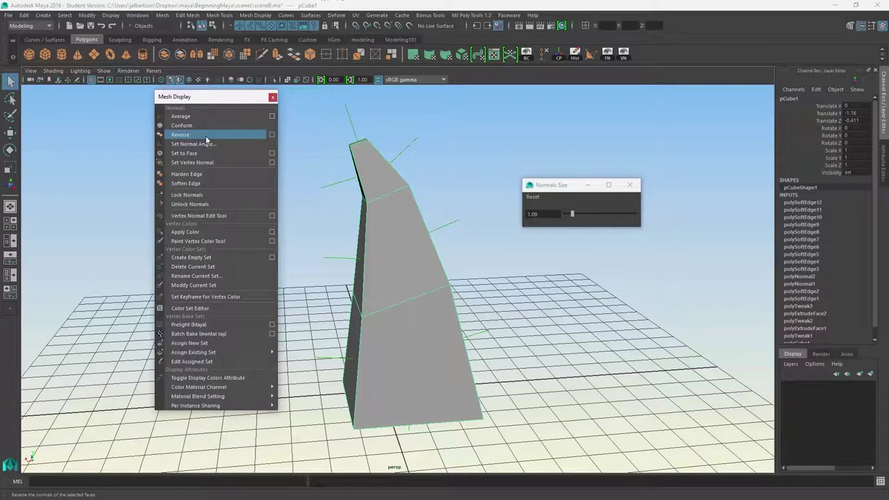
left_click(205, 140)
- Orbit around the inside-out spire and switch back to Object Mode
left_click_drag(410, 236, 511, 254, "alt")
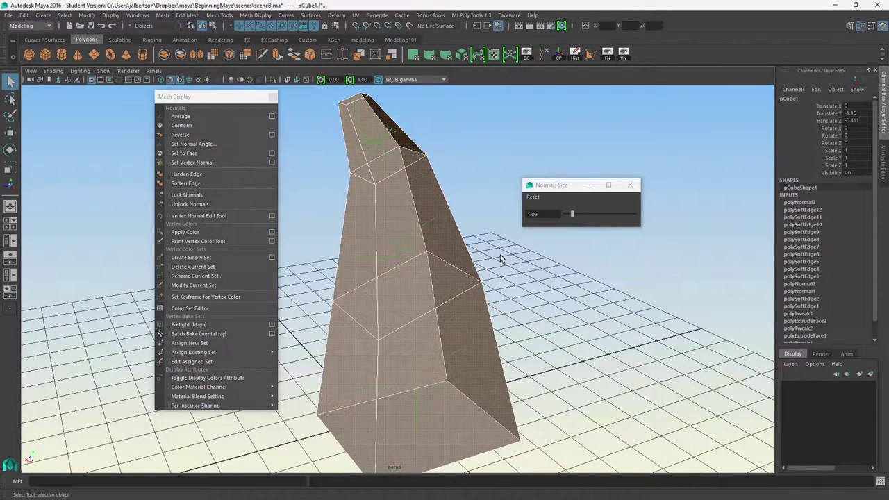
right_click_drag(444, 224, 472, 202)
left_click_drag(476, 232, 471, 255, "alt")
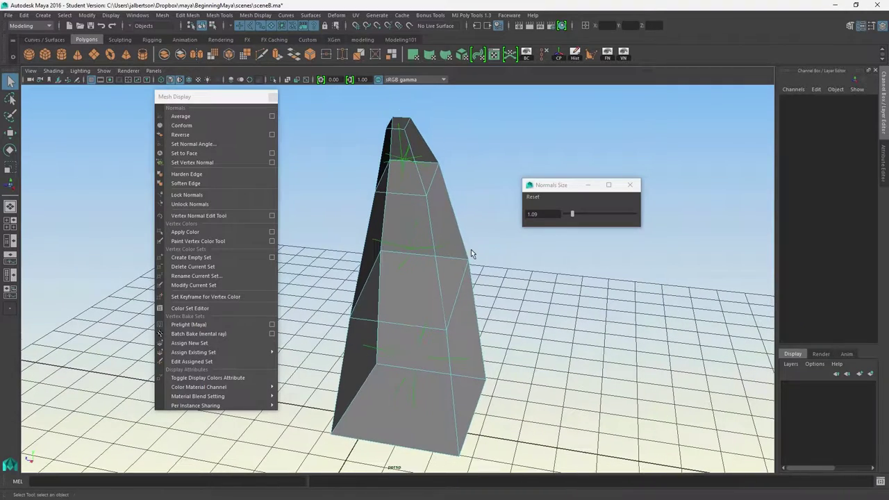
left_click(53, 71)
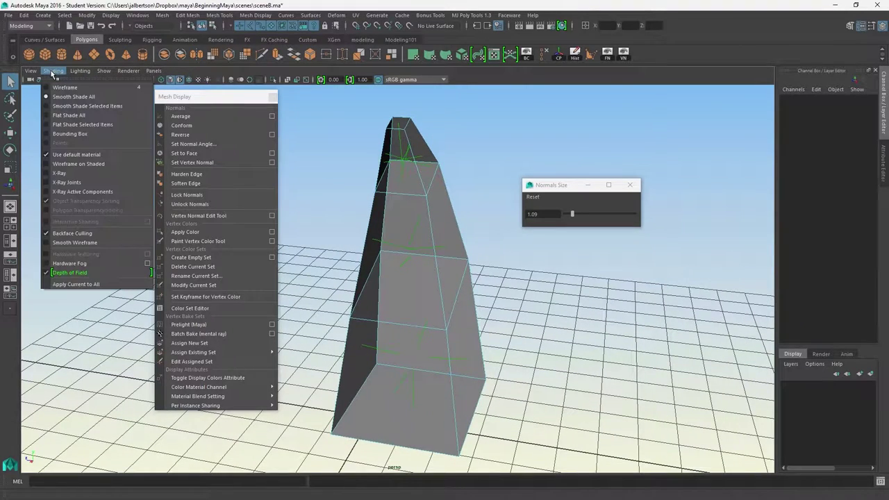
left_click(77, 236)
left_click_drag(98, 243, 147, 190, "alt")
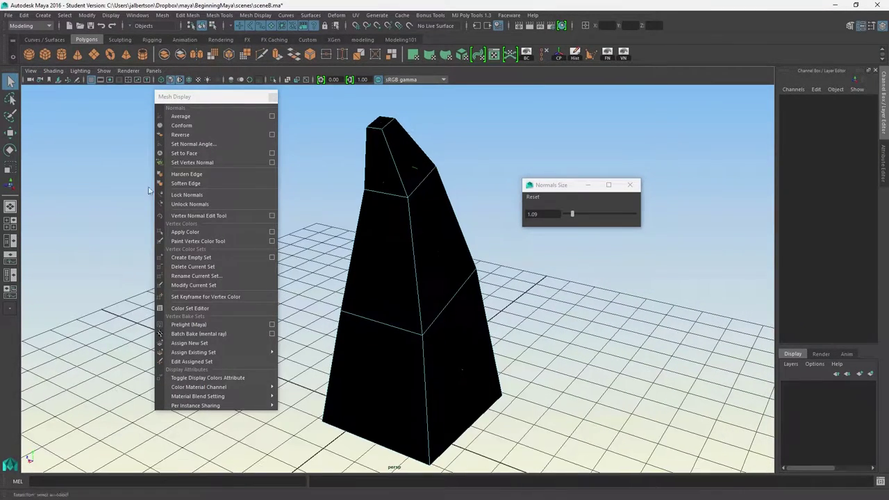
left_click_drag(324, 246, 349, 290, "alt")
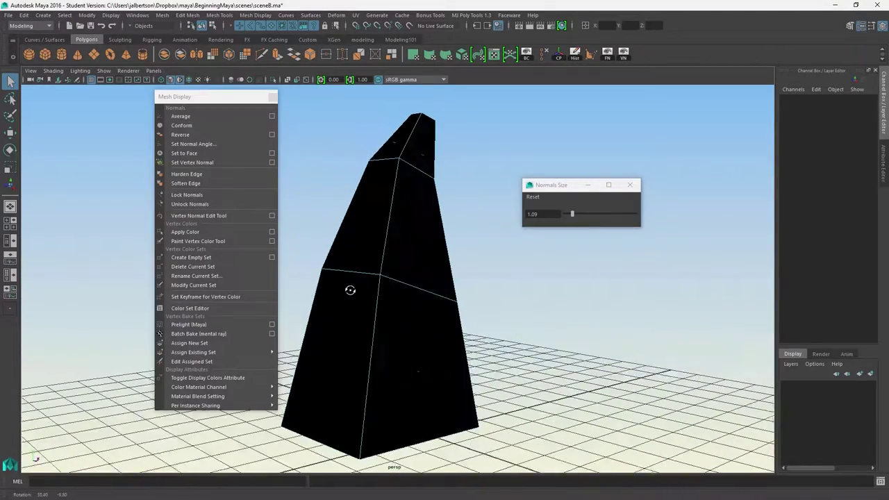
right_click_drag(387, 224, 397, 273)
left_click(429, 210)
left_click_drag(429, 210, 414, 305, "alt")
left_click(416, 171)
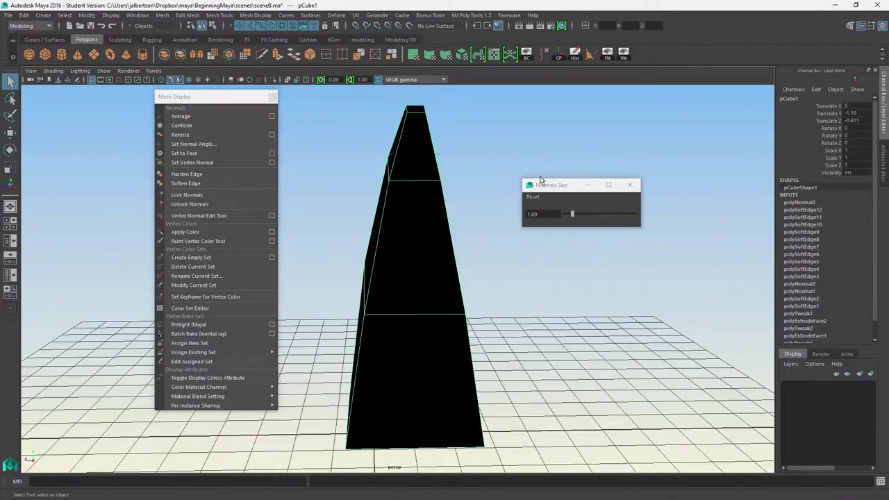
left_click(498, 149)
left_click_drag(498, 149, 448, 152, "alt")
left_click(340, 189)
left_click_drag(340, 189, 419, 312, "alt")
left_click(513, 316)
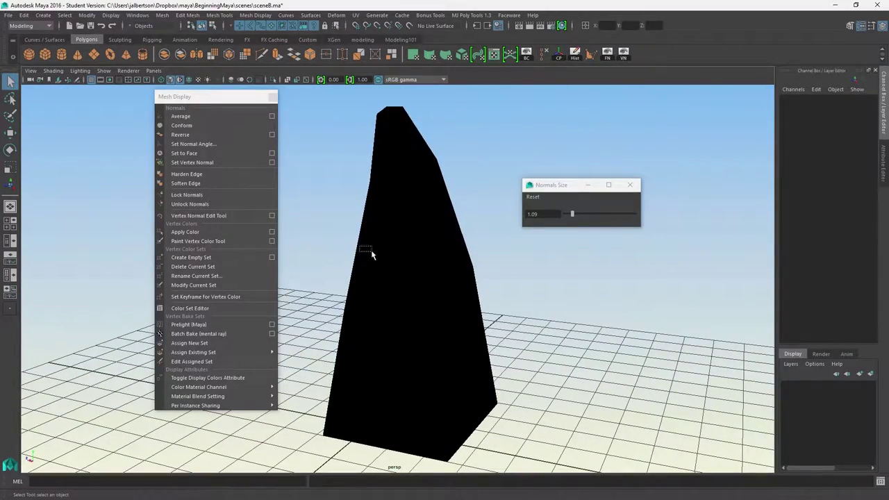
left_click(385, 263)
left_click_drag(384, 262, 48, 94, "alt")
left_click(54, 71)
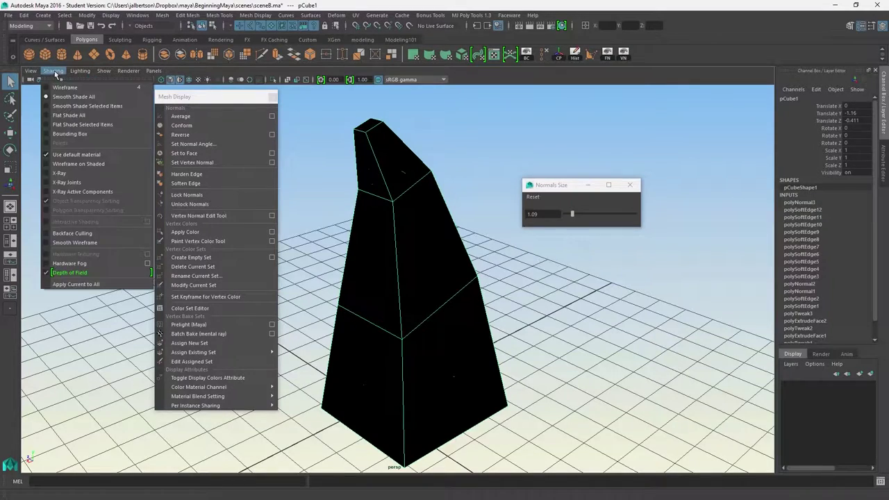
left_click(46, 236)
mouse_move(427, 230)
left_mouse_down("alt")
mouse_move(448, 194)
mouse_move(473, 212)
mouse_move(463, 220)
mouse_move(490, 258)
mouse_move(655, 331)
mouse_move(621, 250)
mouse_move(588, 294)
mouse_move(603, 302)
mouse_move(577, 331)
mouse_move(525, 317)
mouse_move(403, 312)
mouse_move(484, 331)
mouse_move(558, 327)
mouse_move(330, 271)
mouse_move(301, 243)
mouse_move(416, 277)
mouse_move(329, 292)
mouse_move(326, 235)
mouse_move(324, 273)
mouse_move(379, 278)
mouse_move(392, 294)
mouse_move(299, 277)
mouse_move(573, 281)
mouse_move(480, 252)
mouse_move(337, 261)
left_mouse_up("alt")
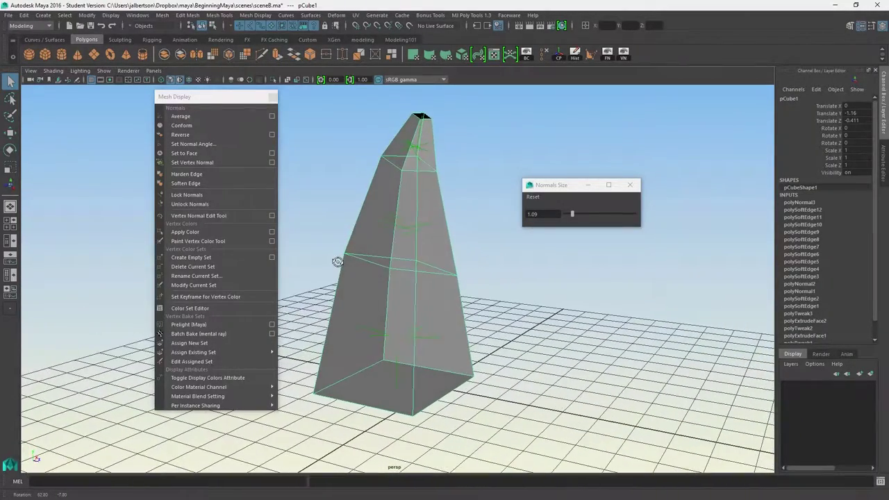
left_click_drag(463, 281, 497, 341, "alt")
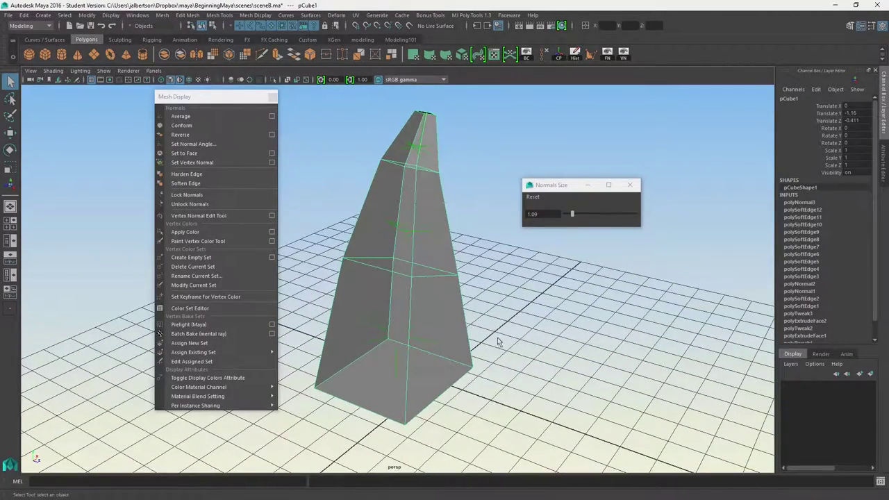
- Reverse the normals back outward, return to Object Mode, and select the spire
left_click(180, 134)
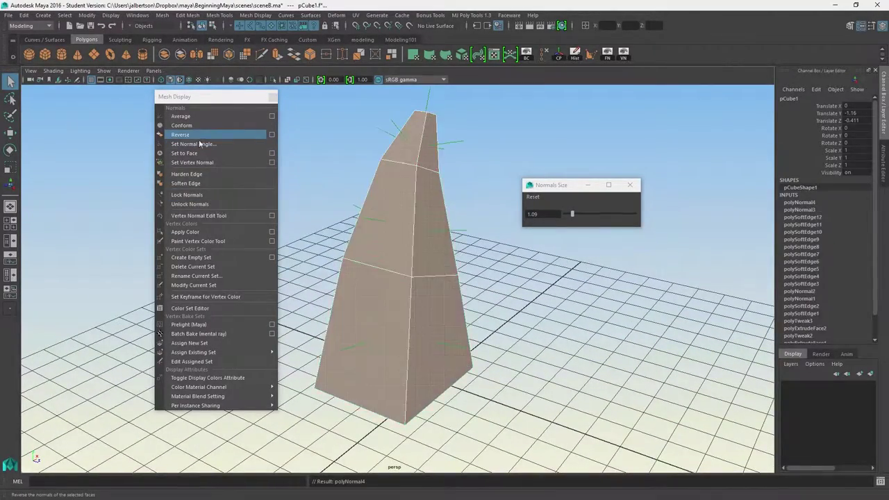
right_click_drag(343, 240, 407, 215)
left_click(417, 236)
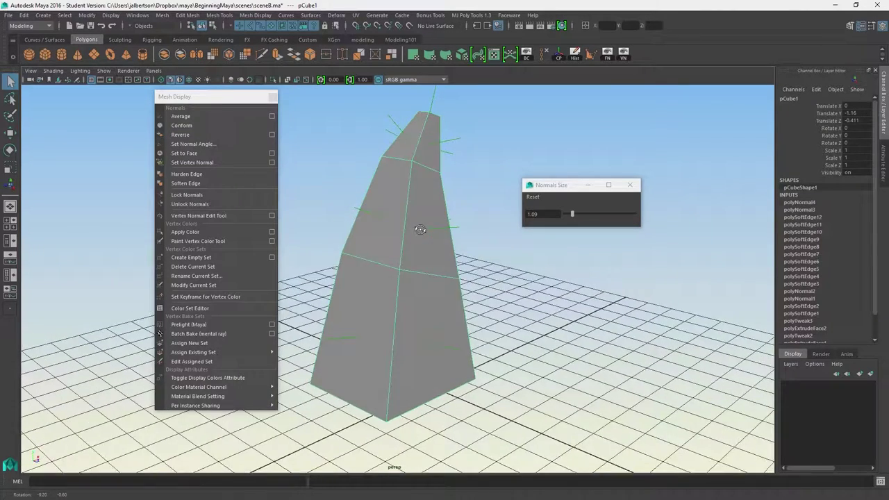
middle_click_drag(428, 248, 421, 248, "alt")
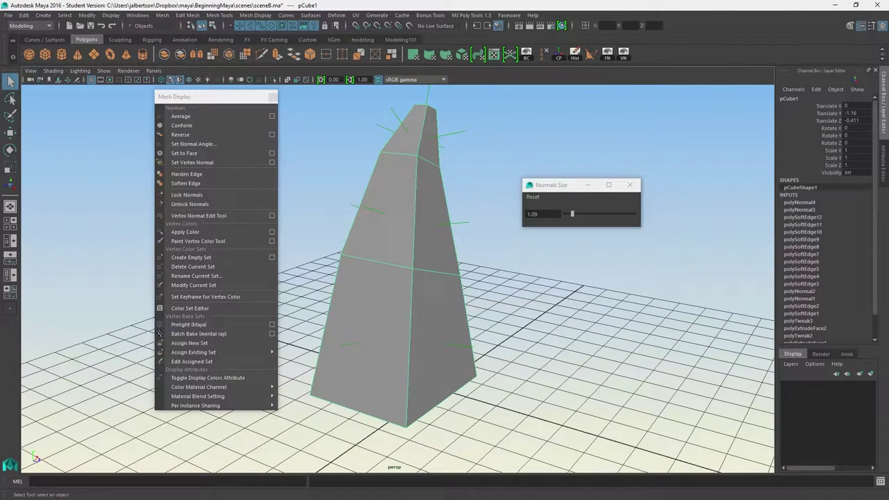
left_click_drag(417, 294, 464, 303, "alt")
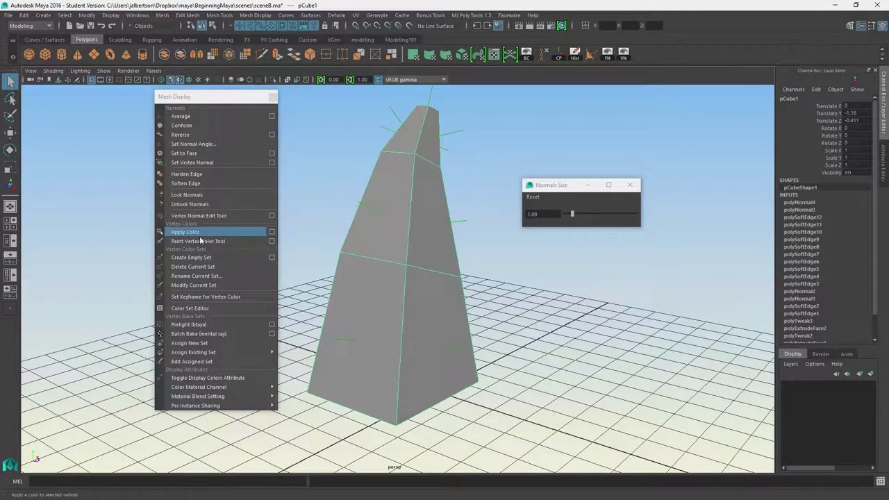
mouse_move(422, 316)
left_mouse_down("alt")
mouse_move(438, 321)
mouse_move(430, 332)
mouse_move(418, 327)
left_mouse_up("alt")
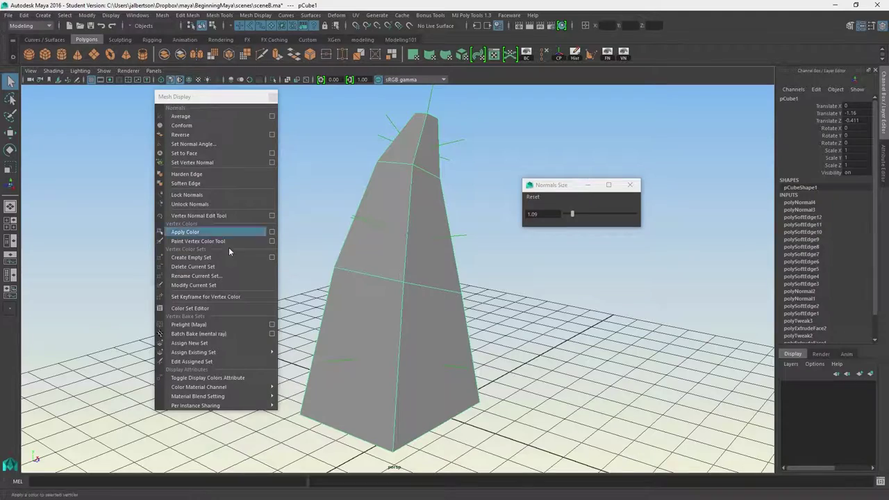
left_click_drag(418, 287, 500, 273, "alt")
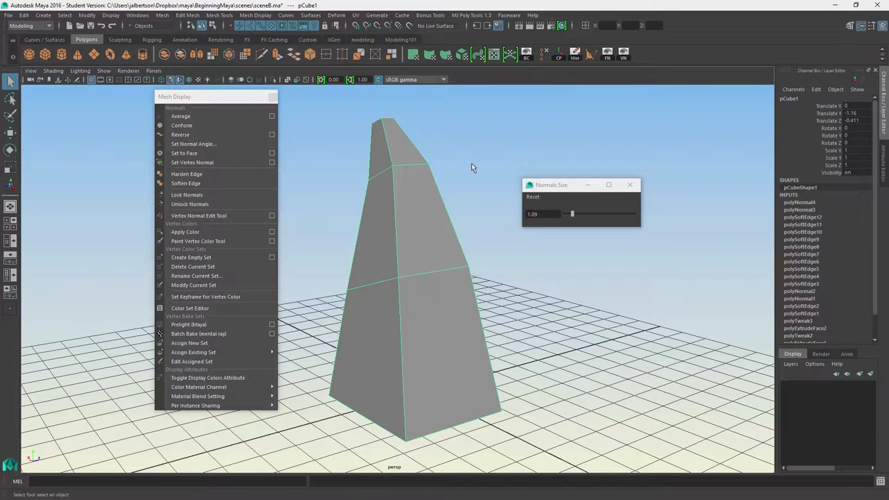
- Zoom out and orbit around the plain grey spire from several angles
right_click_drag(471, 164, 441, 159, "alt")
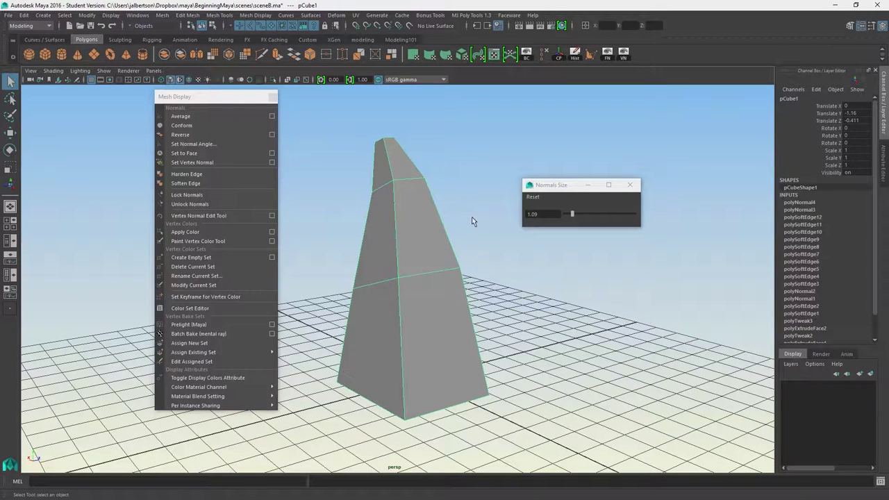
mouse_move(472, 220)
left_mouse_down("alt")
mouse_move(461, 241)
mouse_move(421, 209)
mouse_move(510, 224)
mouse_move(464, 223)
mouse_move(485, 213)
left_mouse_up("alt")
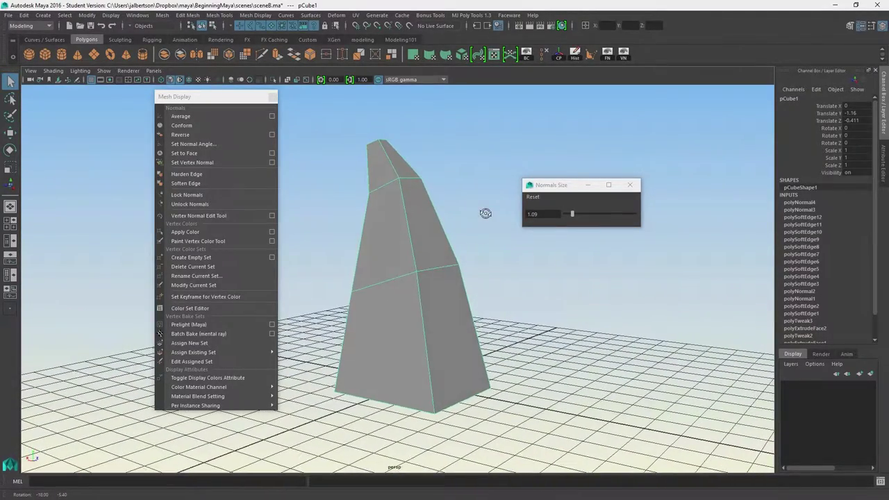
left_click_drag(440, 289, 435, 169, "alt")
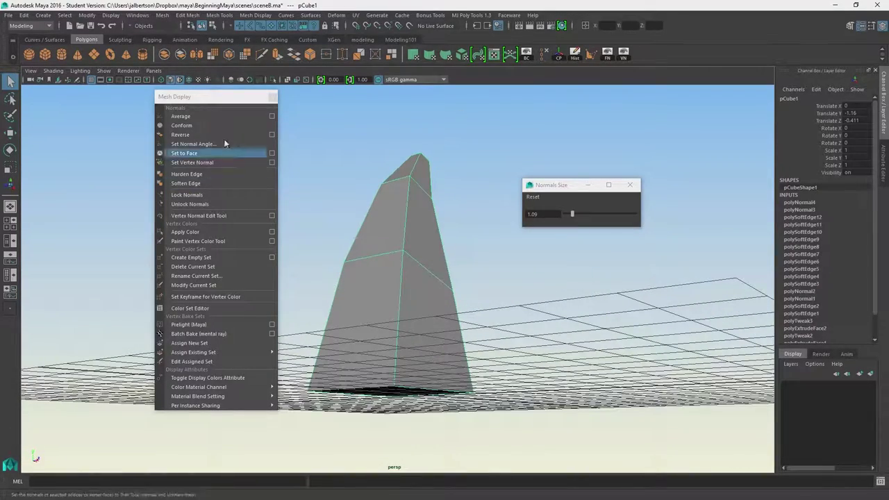
left_click_drag(318, 164, 455, 267, "alt")
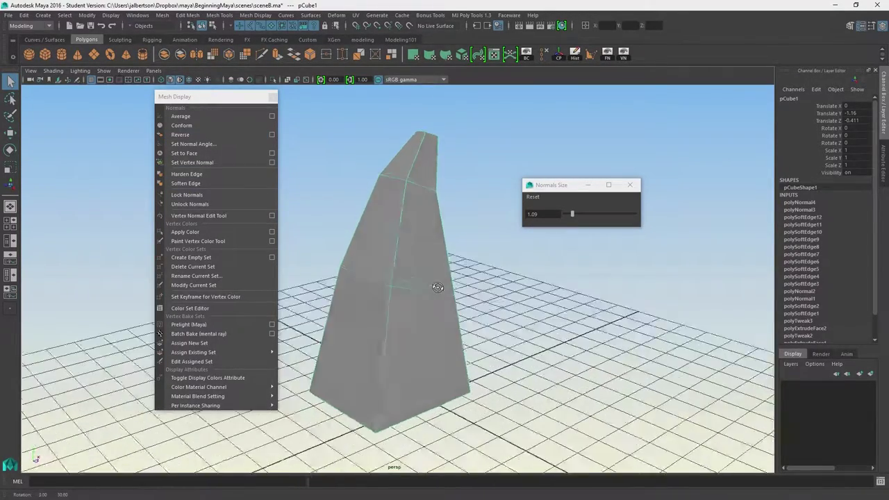
left_click_drag(437, 287, 520, 275, "alt")
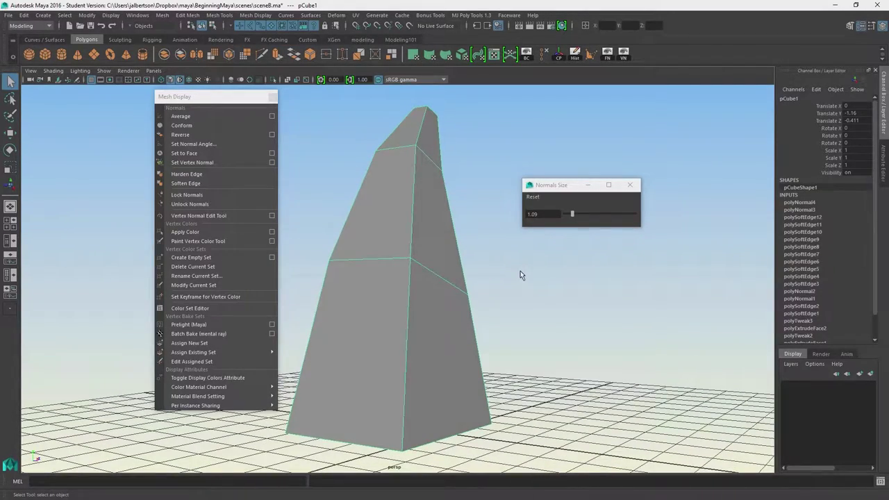